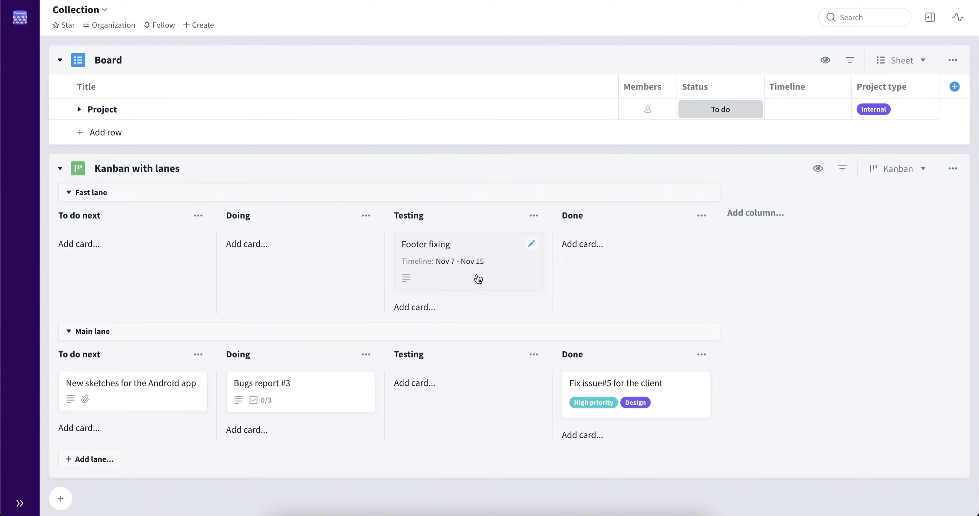
Step: Archive the Footer fixing card from the Fast lane's Testing column and close its details
left_click(506, 279)
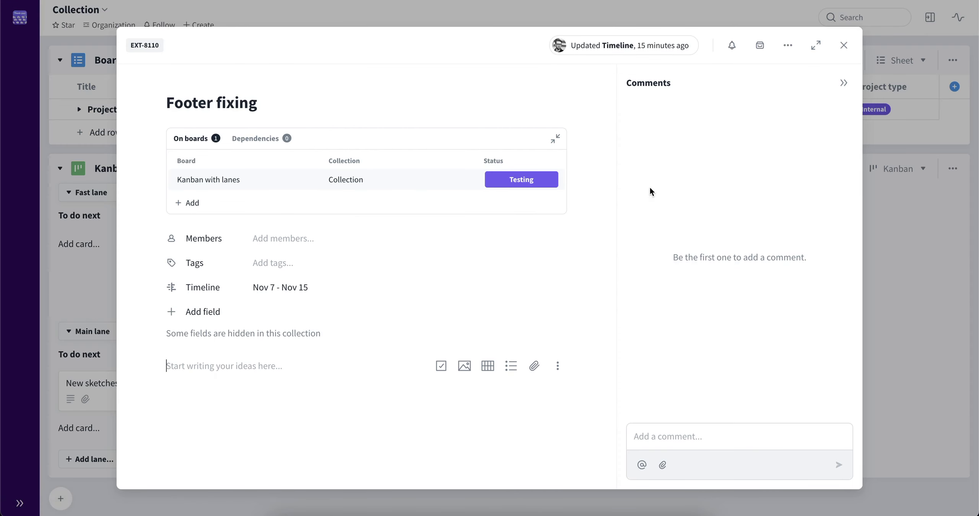
left_click(760, 52)
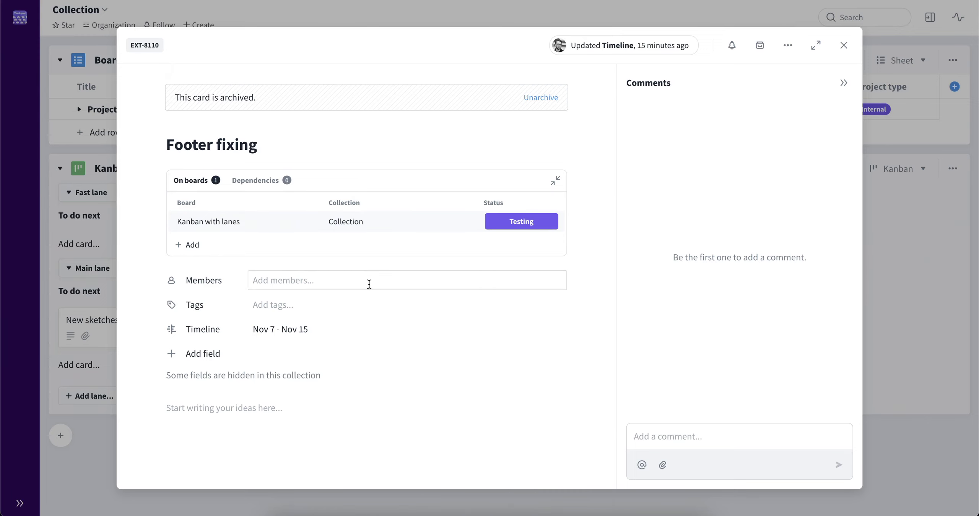
scroll(412, 380, "down", 2)
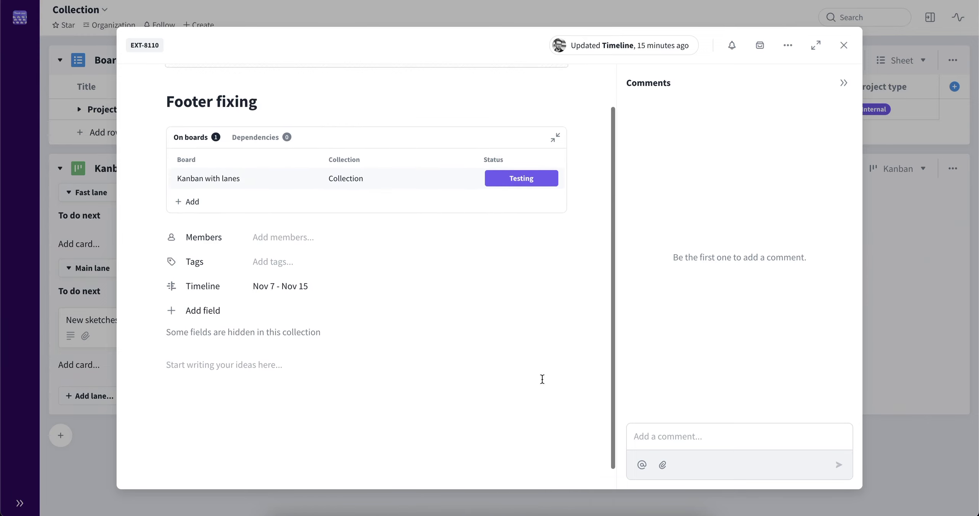
left_click(918, 350)
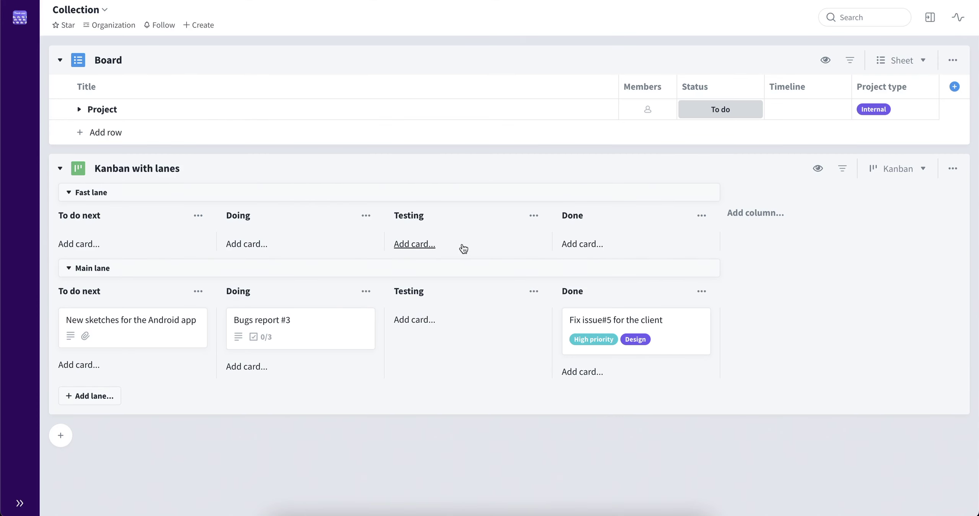
Step: Show archived cards on the kanban and unarchive the Footer fixing card
left_click(818, 172)
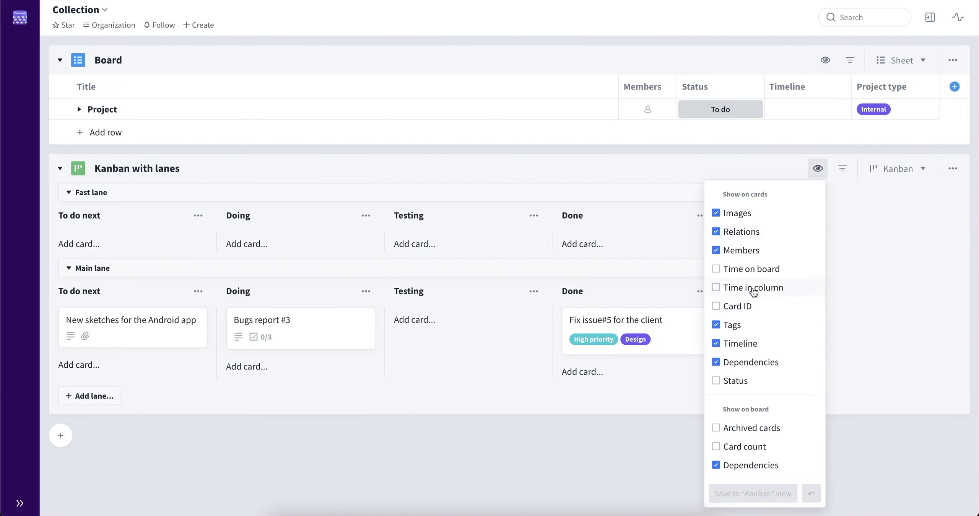
left_click(716, 428)
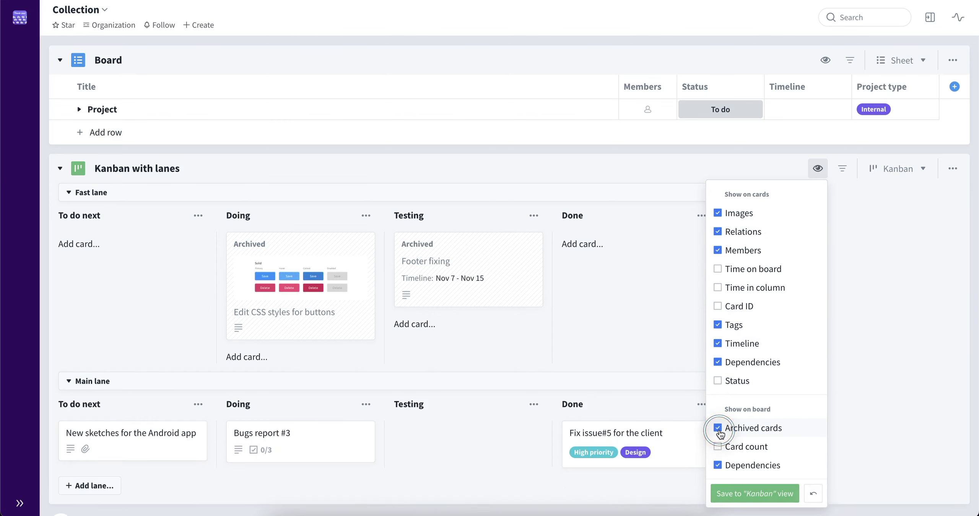
left_click(610, 354)
mouse_move(468, 270)
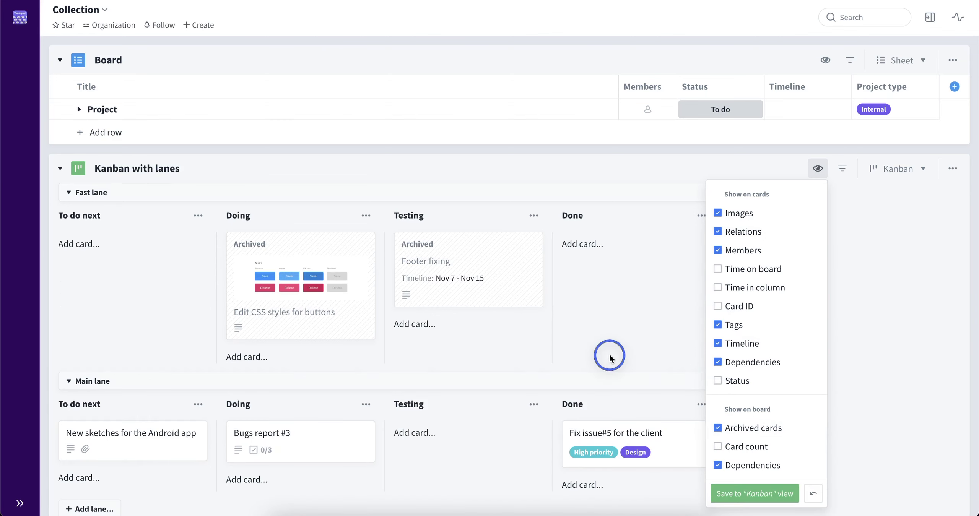
left_click(484, 256)
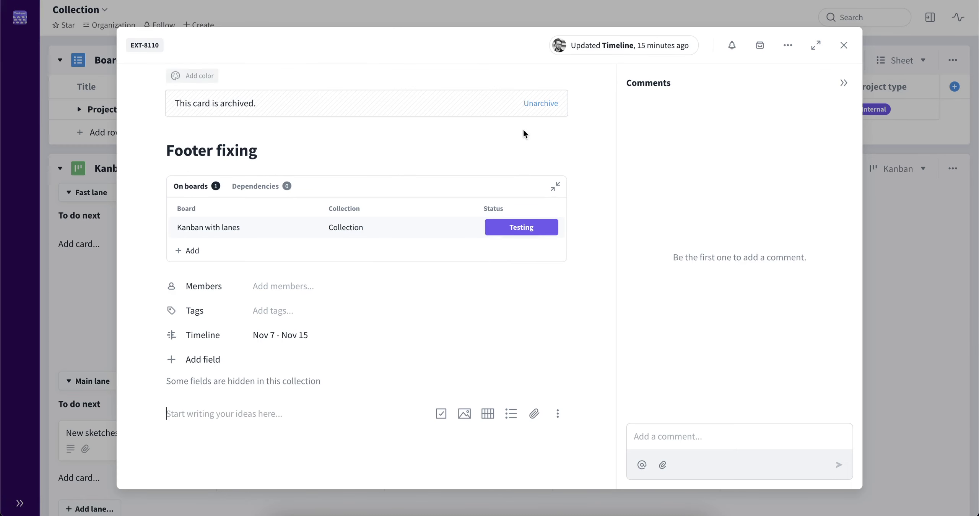
left_click(549, 110)
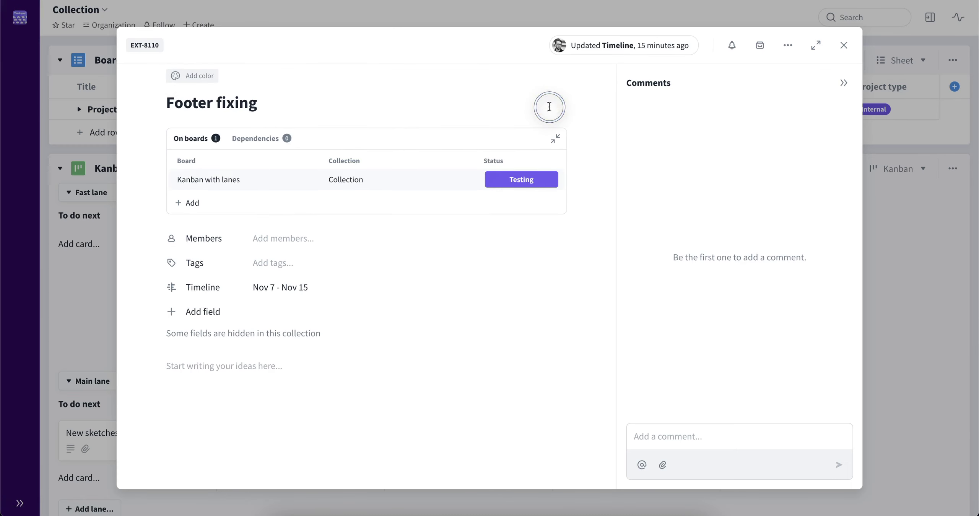
key("Escape")
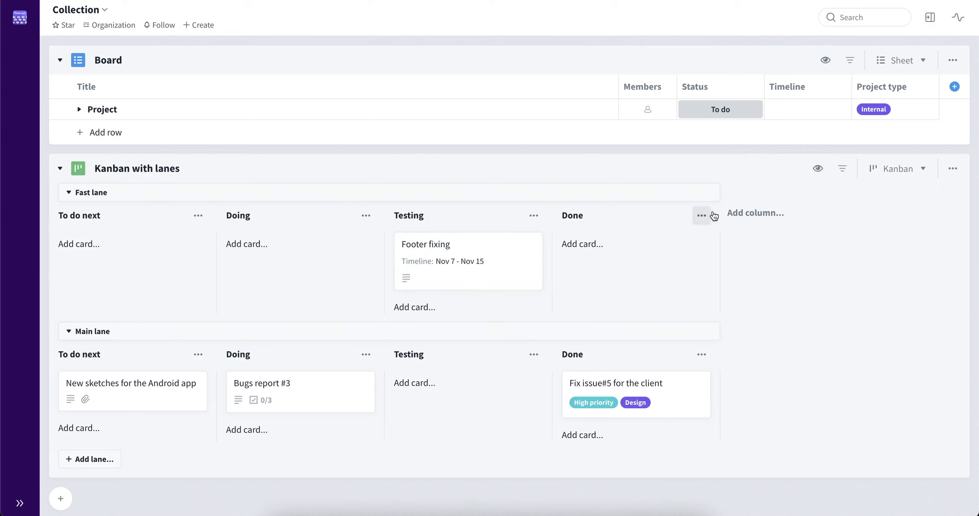
Step: Archive the Kanban with lanes board via its More options
left_click(944, 172)
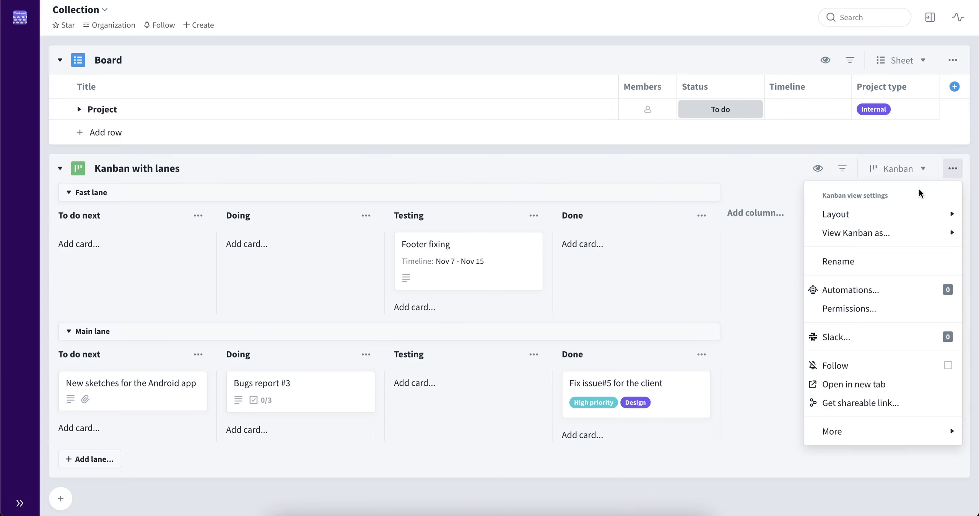
left_click(866, 435)
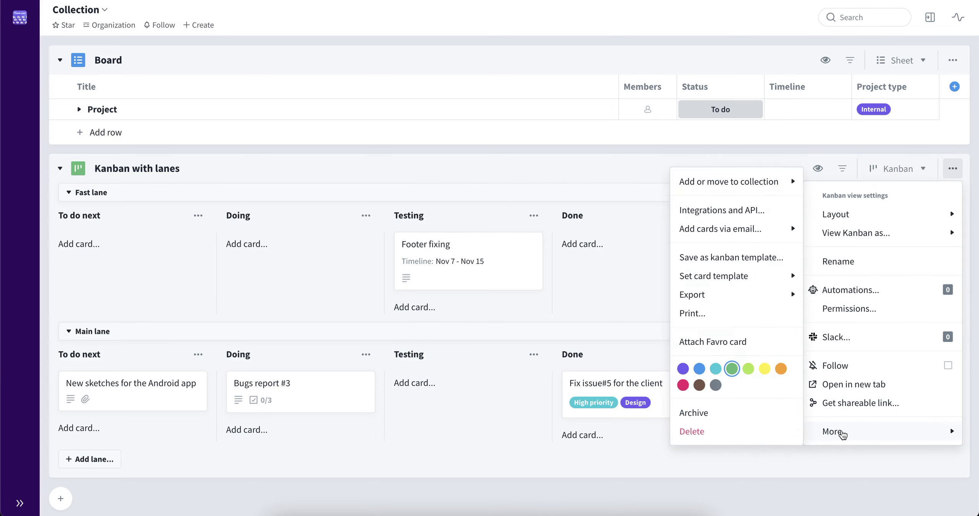
left_click(760, 420)
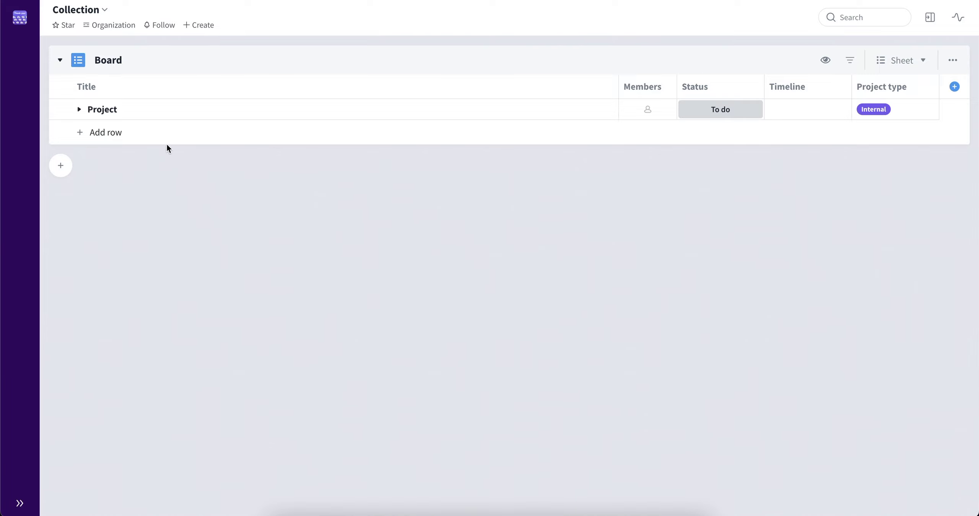
Step: Turn on Show archived boards in the Collection's options
left_click(104, 9)
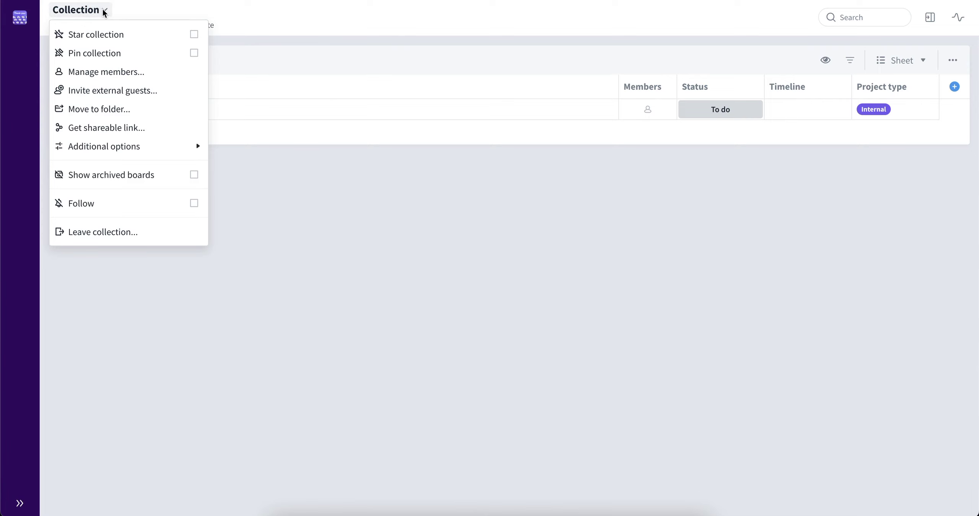
left_click(194, 175)
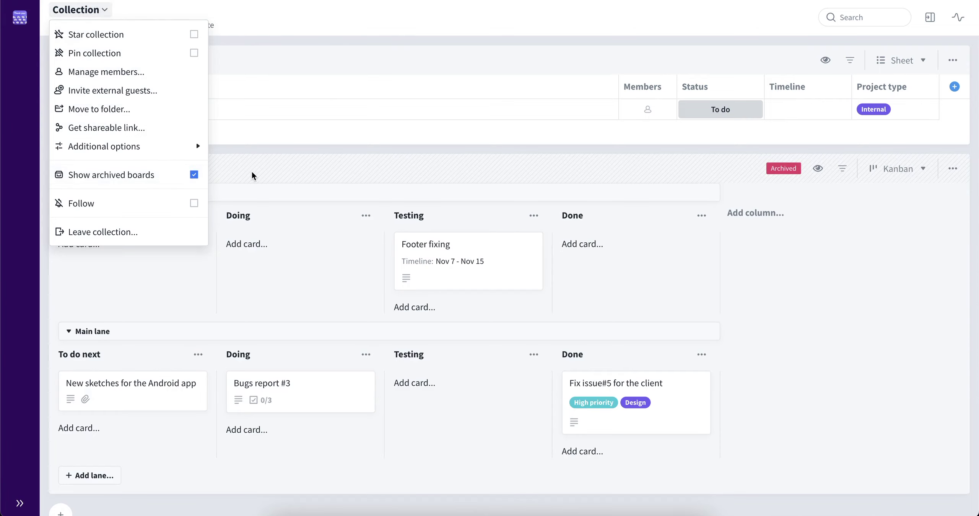
left_click(252, 171)
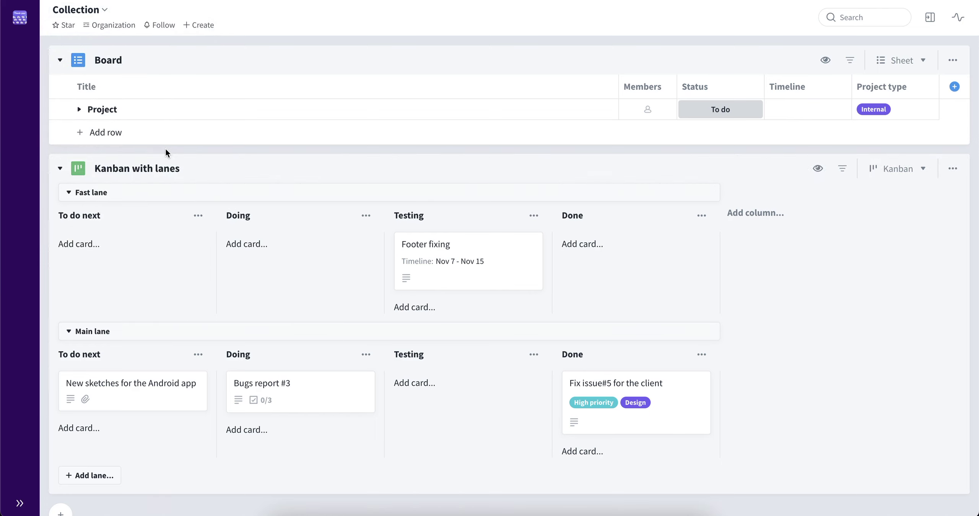
Step: Archive the Collection from its title dropdown options
left_click(93, 8)
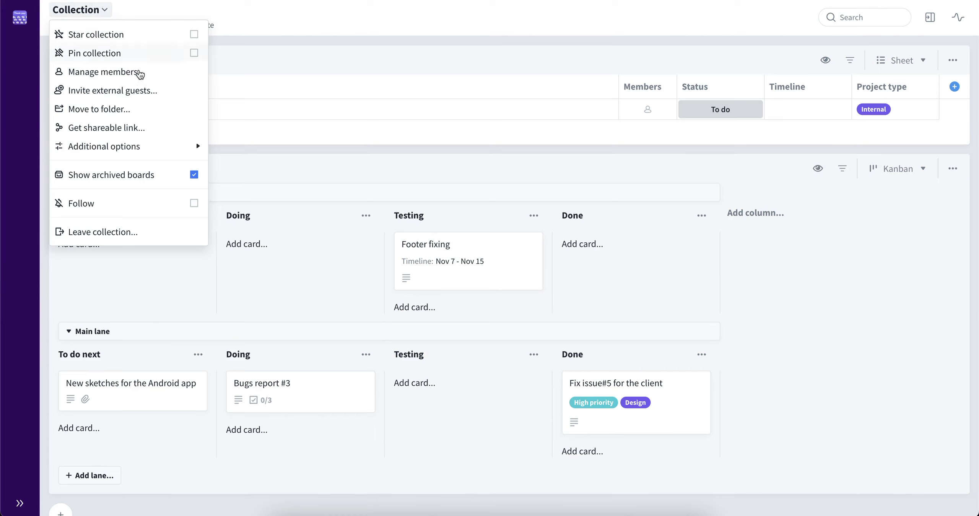
mouse_move(104, 146)
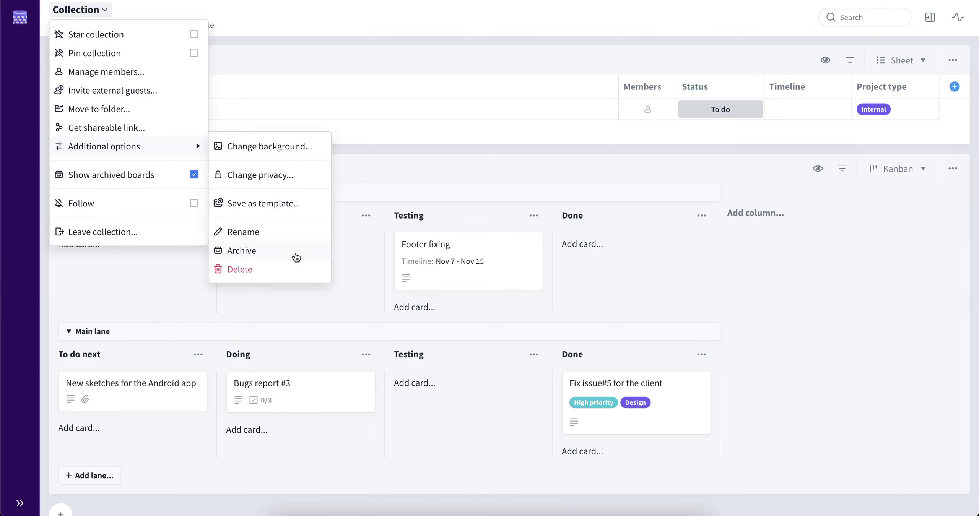
left_click(296, 255)
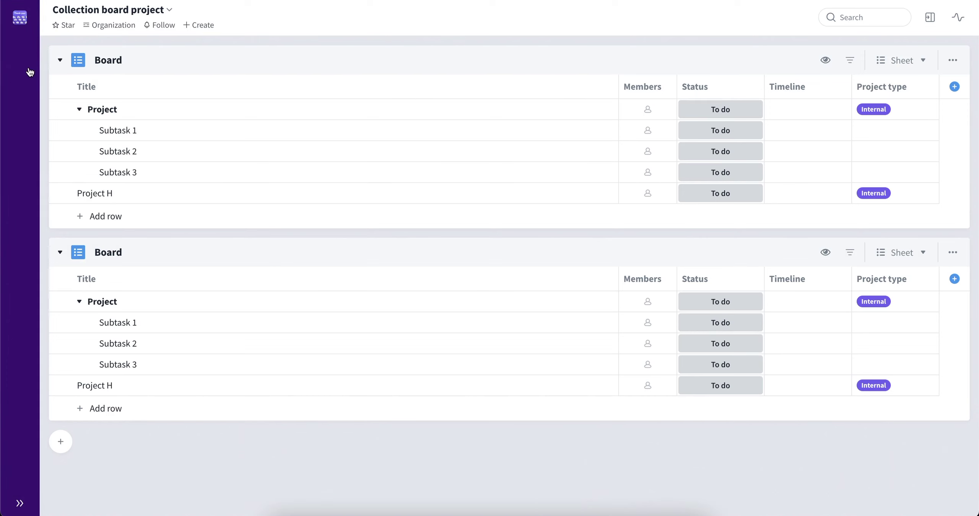
mouse_move(20, 92)
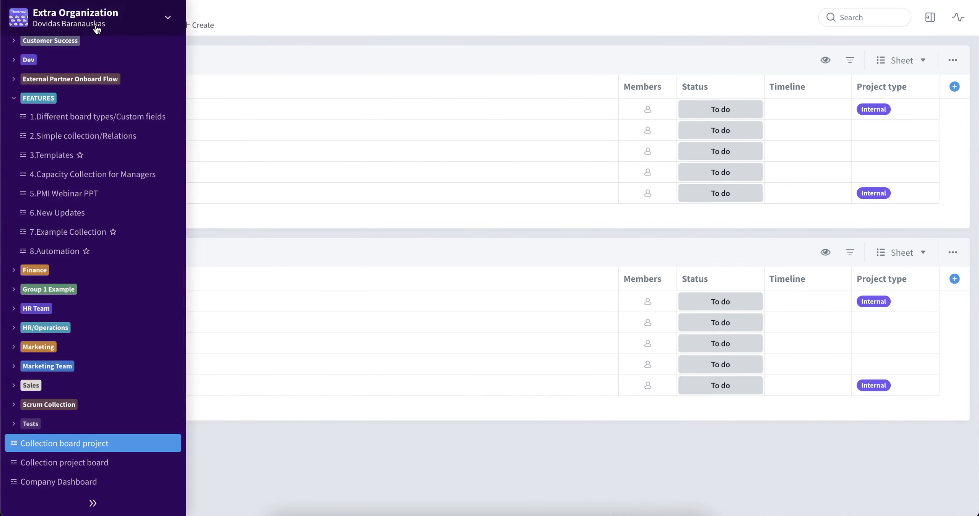
Step: List only archived collections in the organization's Collections settings
left_click(97, 29)
left_click(94, 105)
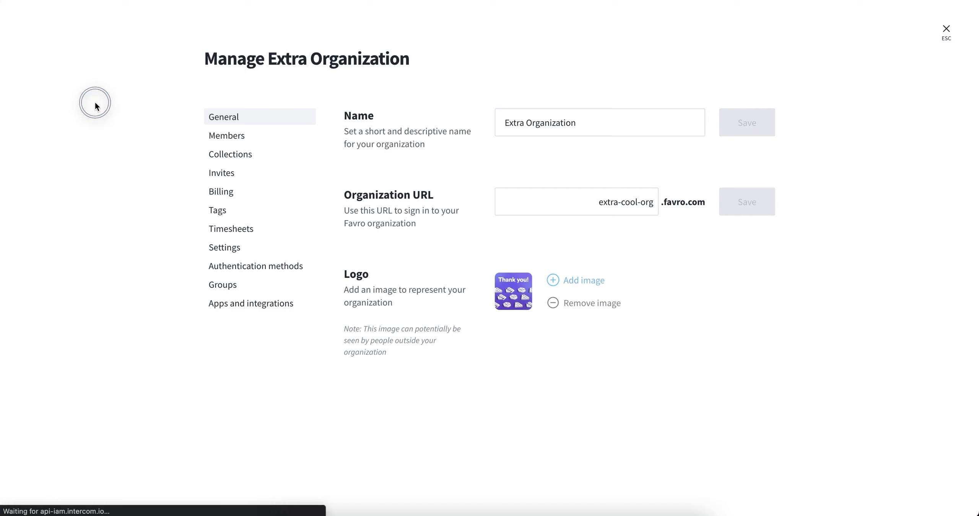
left_click(267, 157)
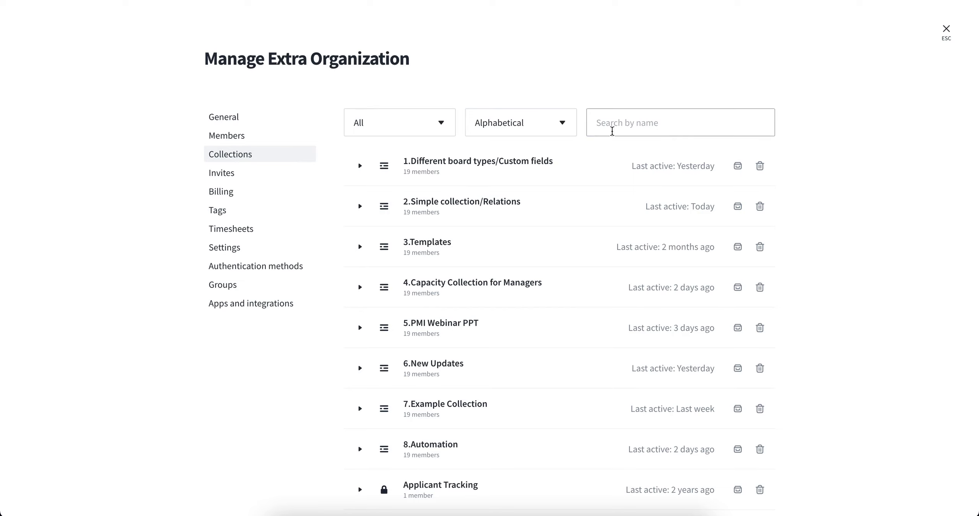
left_click(668, 122)
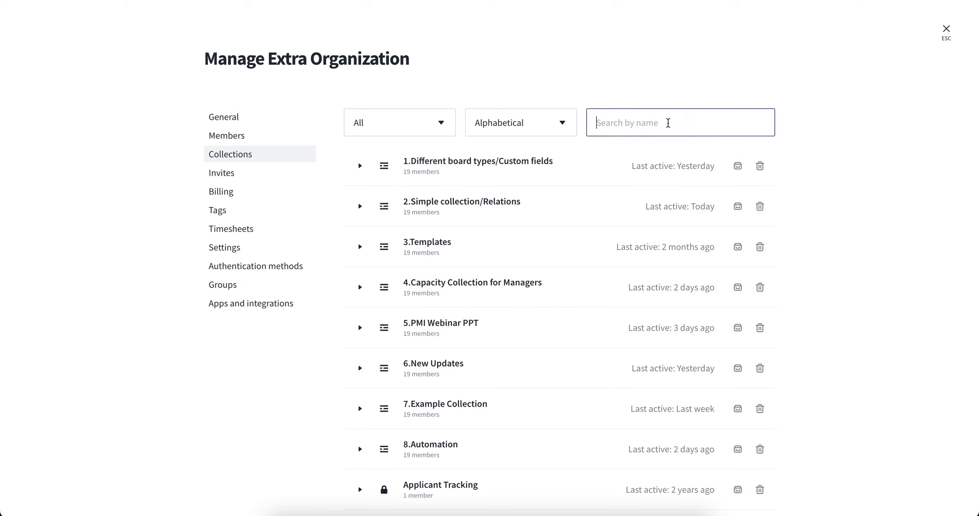
left_click(445, 123)
left_click(432, 226)
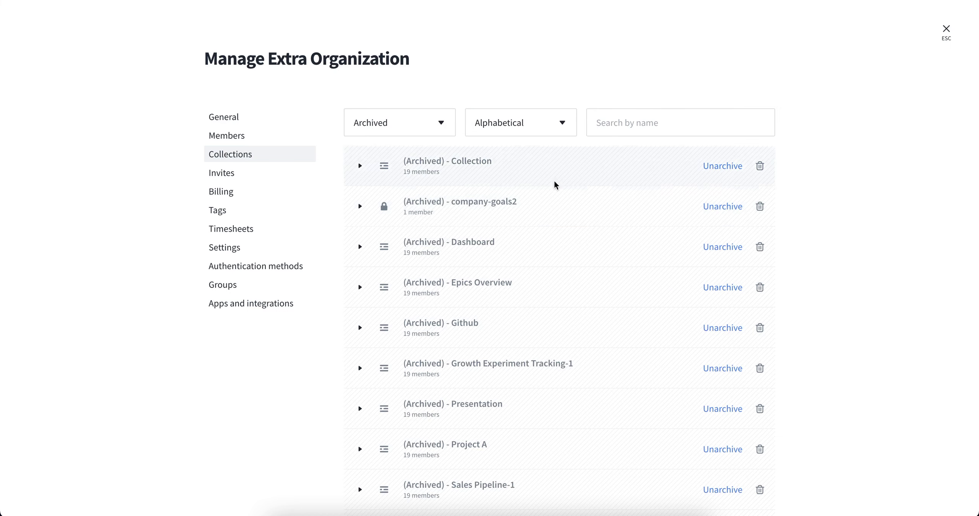
Step: Unarchive the collection named Collection and open it from the sidebar
left_click(538, 165)
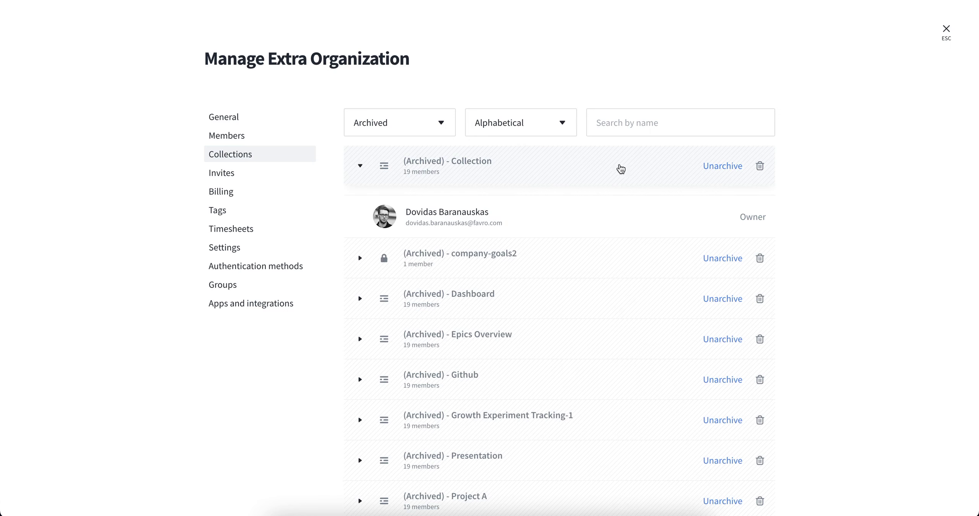
left_click(718, 167)
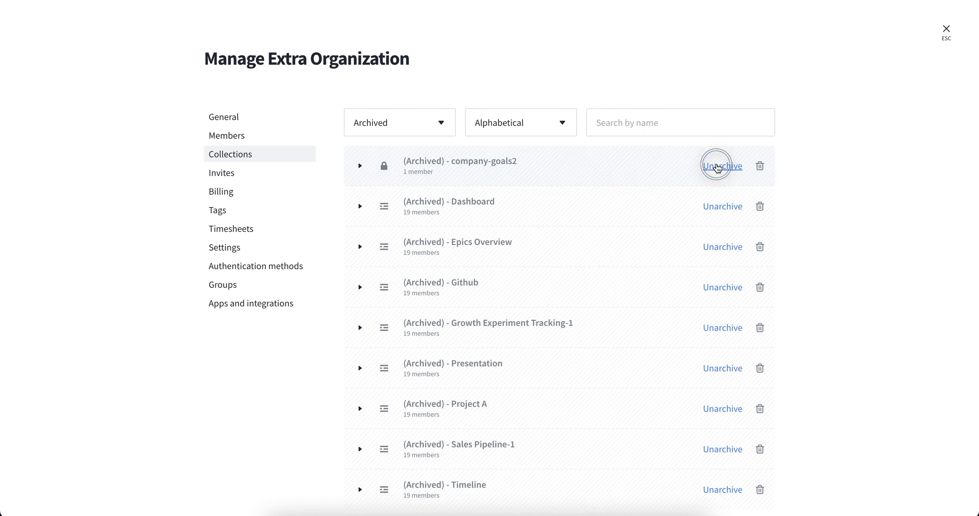
left_click(947, 31)
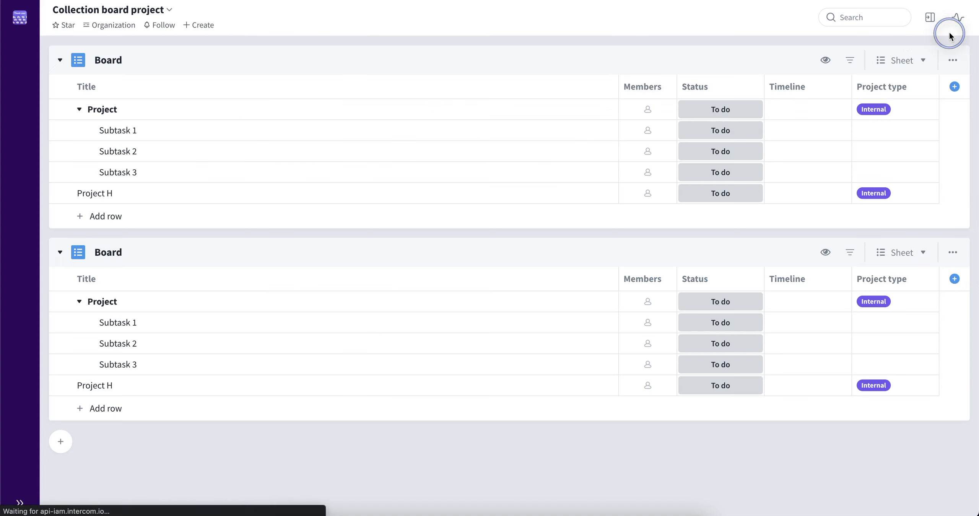
mouse_move(20, 253)
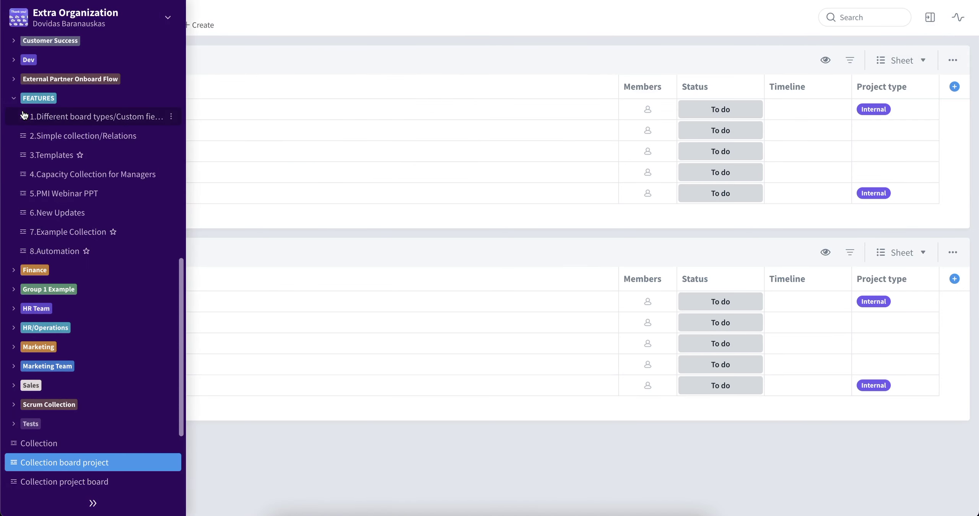
left_click(125, 443)
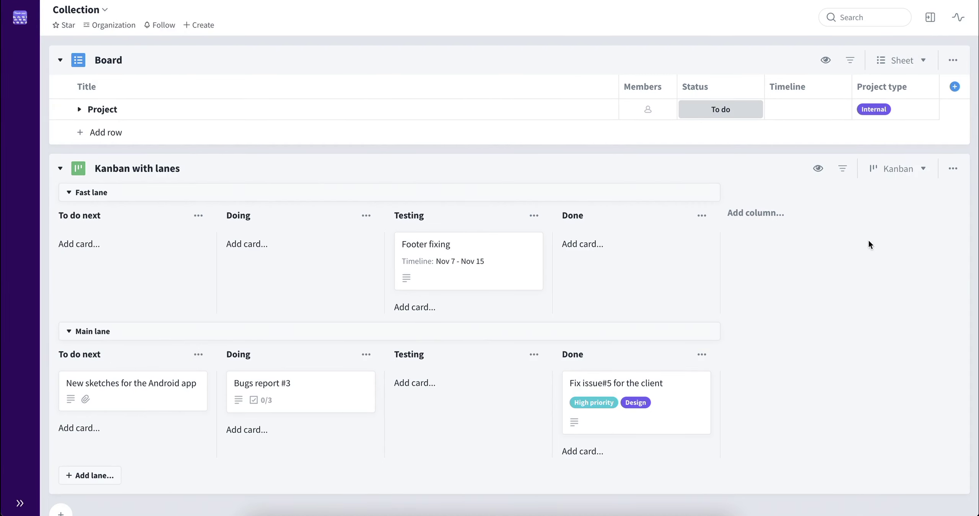
left_click(881, 21)
left_click(881, 20)
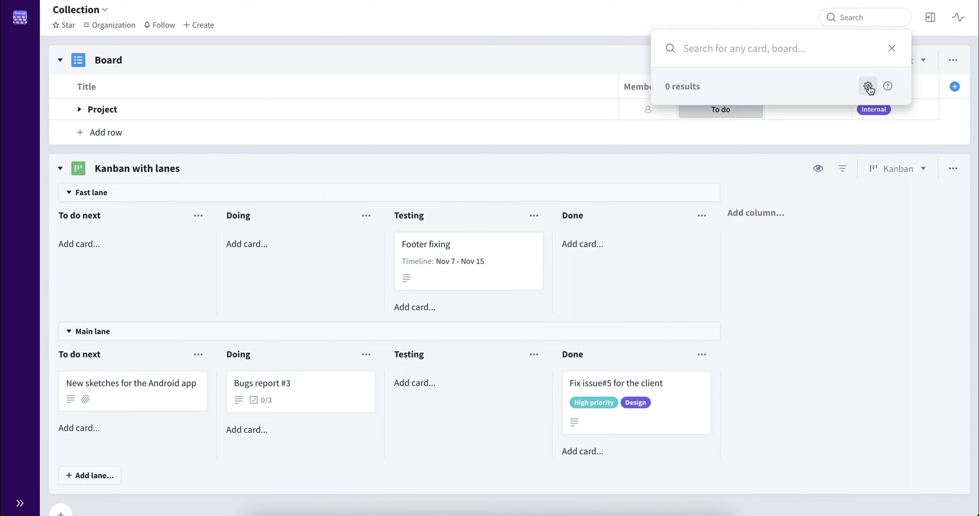
left_click(869, 88)
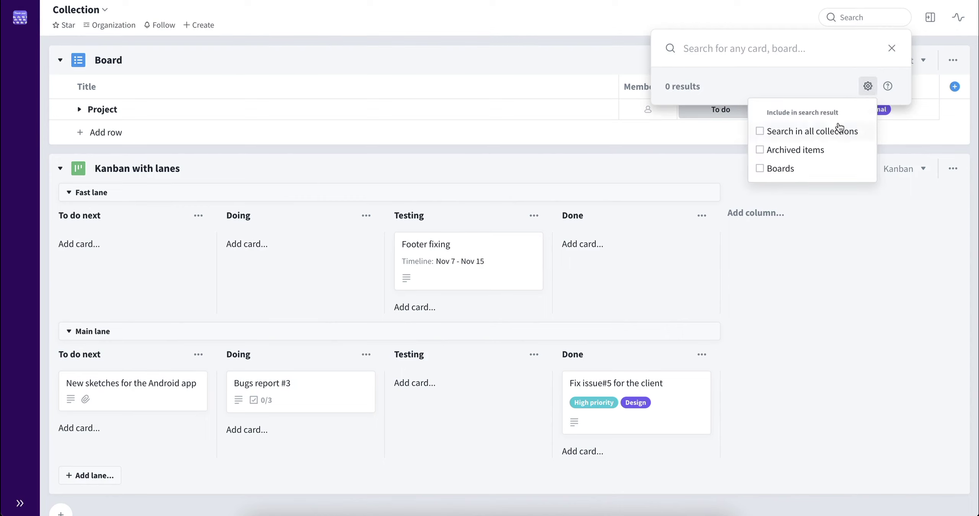
left_click(830, 153)
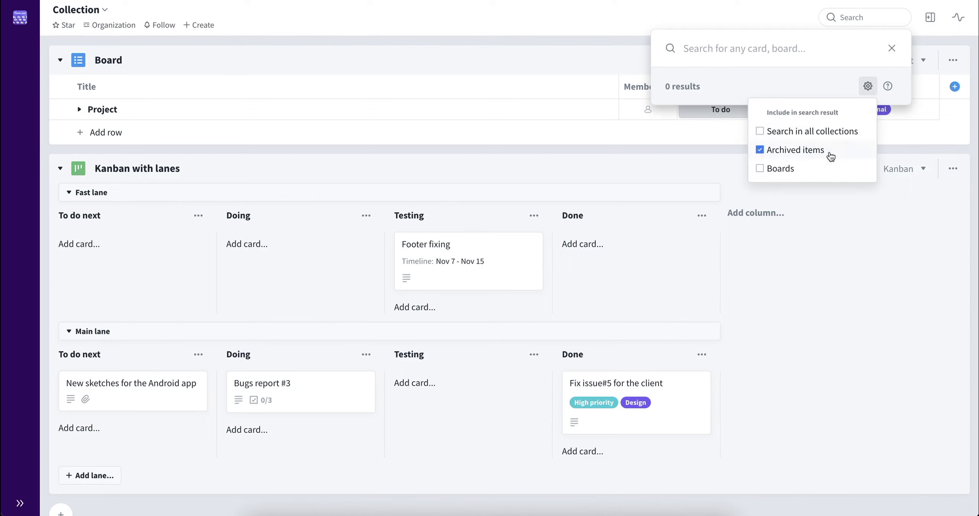
left_click(812, 172)
left_click(814, 49)
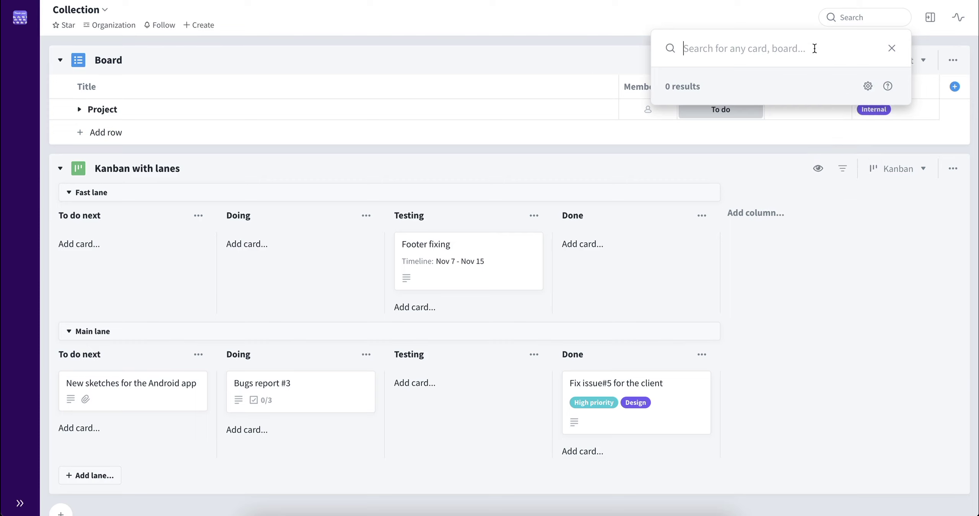
type("edit css")
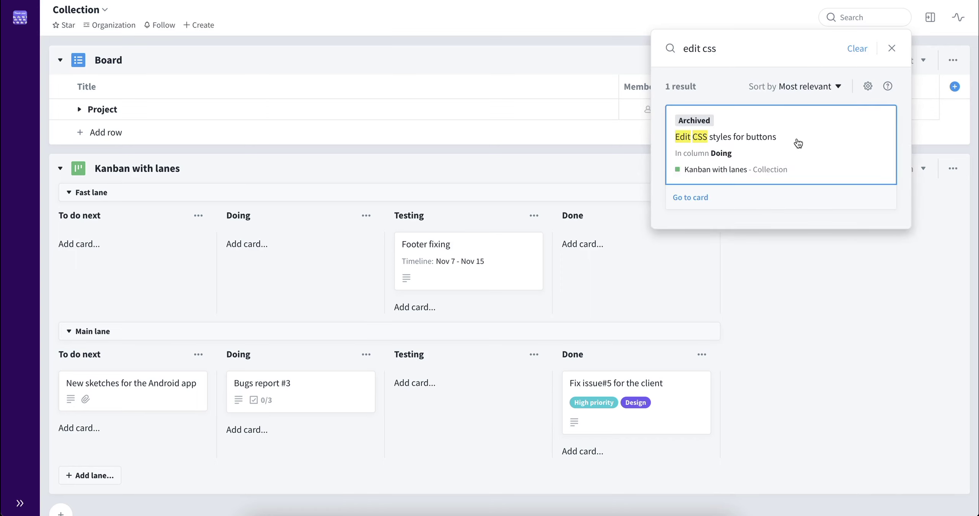
left_click(797, 140)
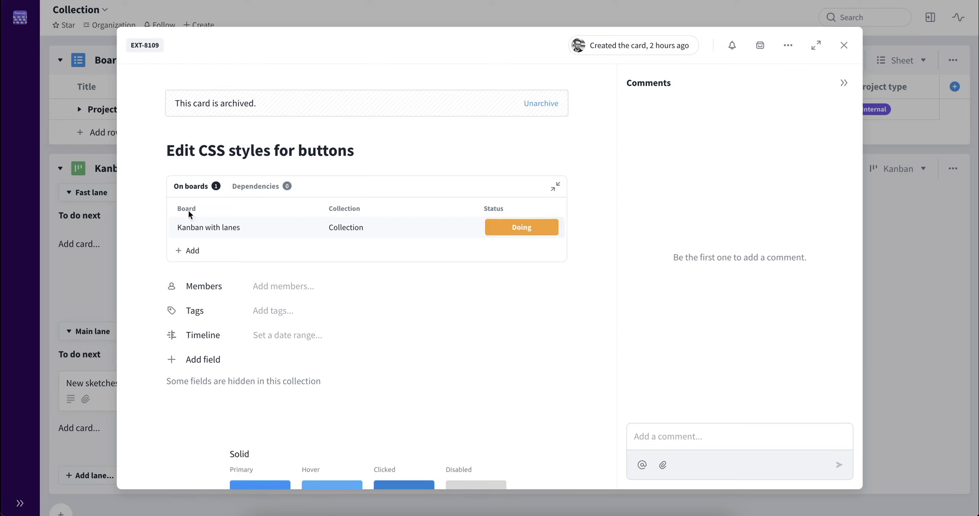
scroll(202, 267, "down", 2)
scroll(202, 266, "up", 2)
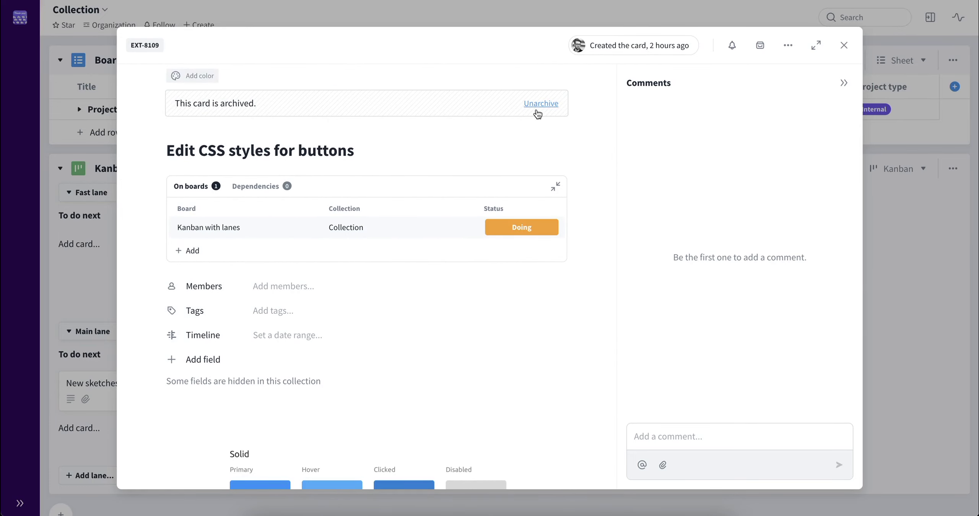
key("Escape")
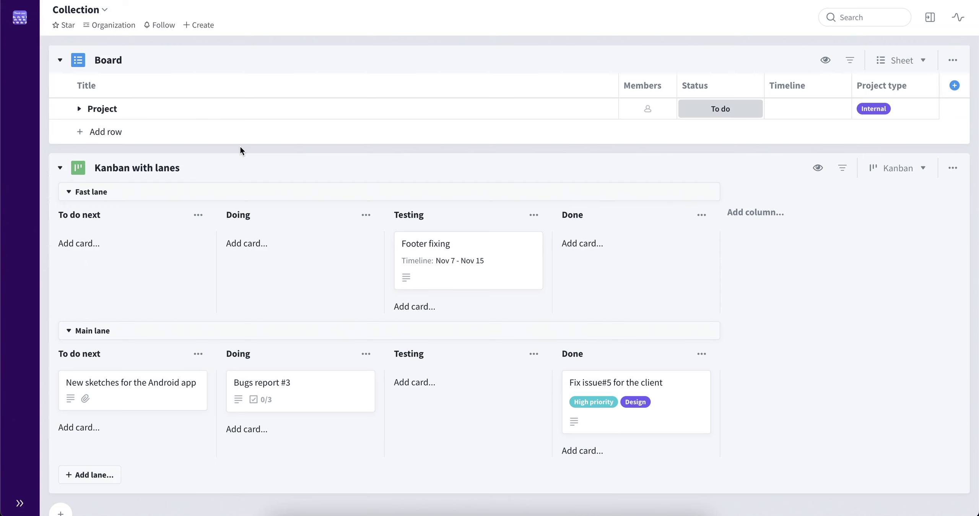
Step: Delete the Footer fixing card (EXT-8110) from its card menu and confirm
left_click(513, 266)
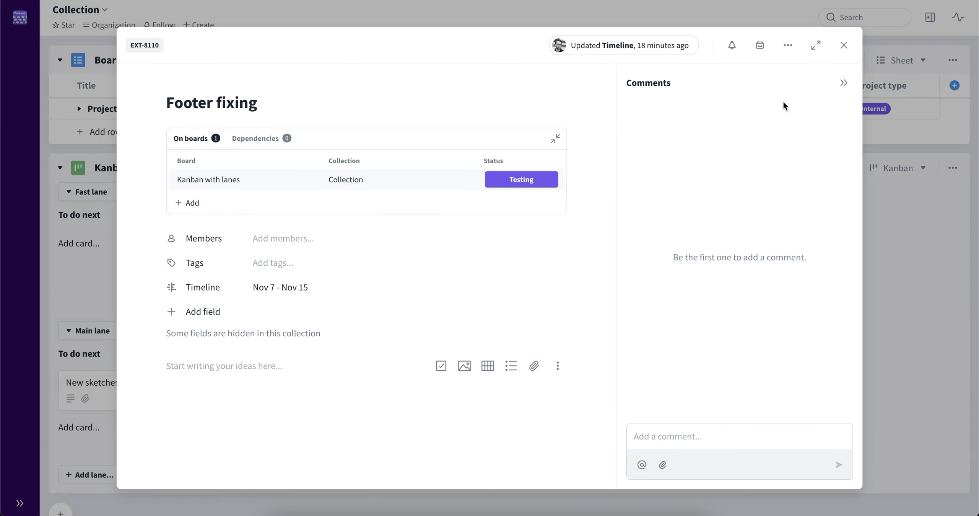
left_click(789, 45)
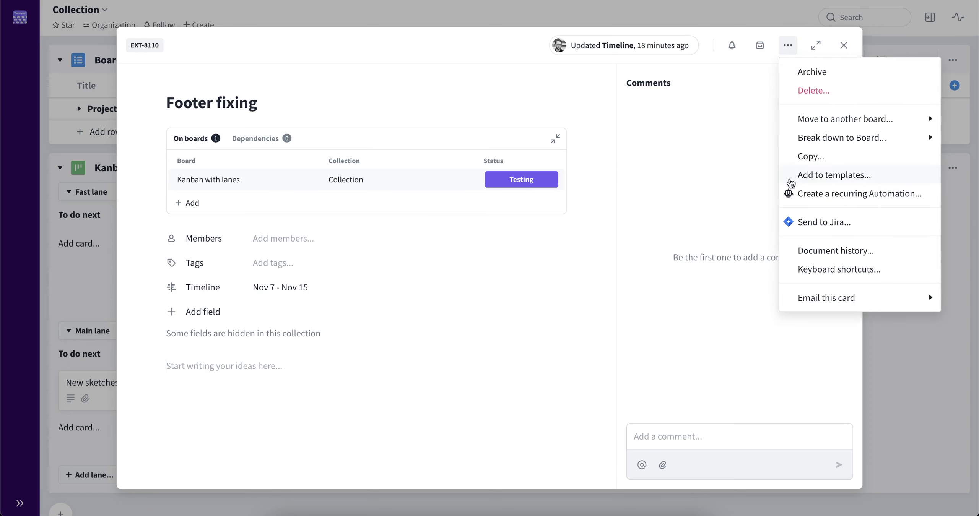
left_click(842, 95)
left_click(915, 142)
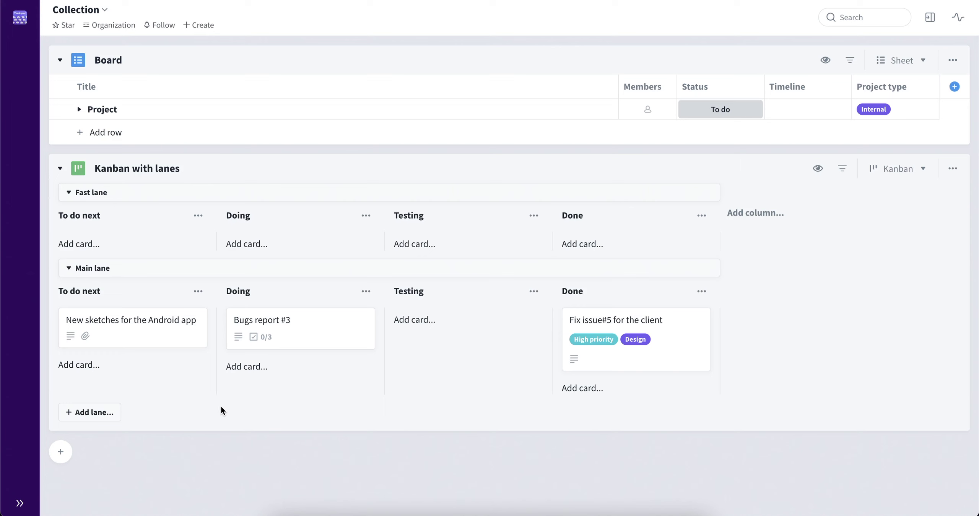
Step: Restore the Footer fixing card from the organization's Recycle bin
left_click(30, 80)
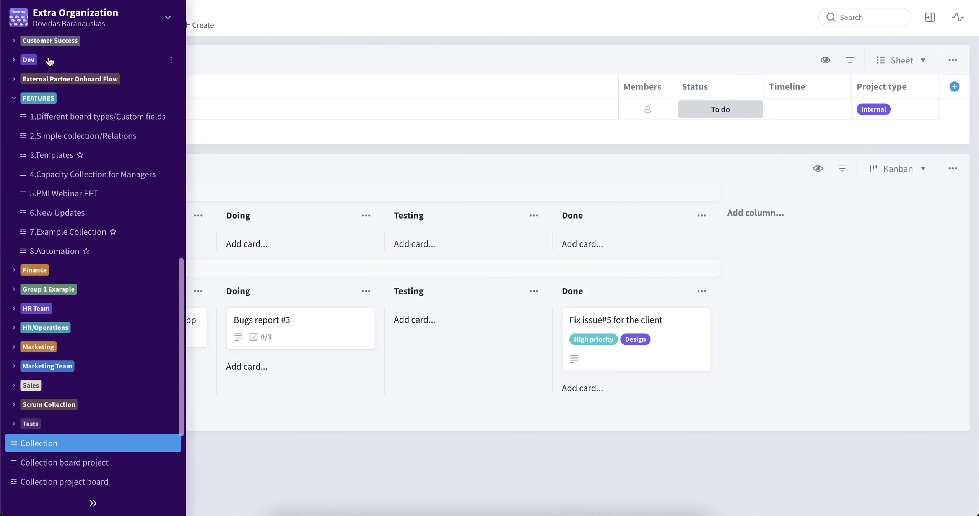
left_click(90, 23)
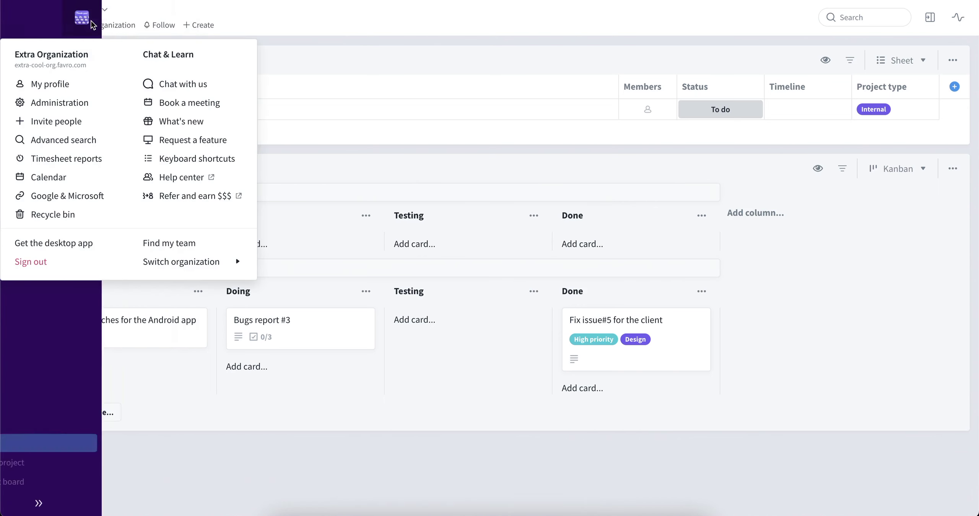
left_click(94, 220)
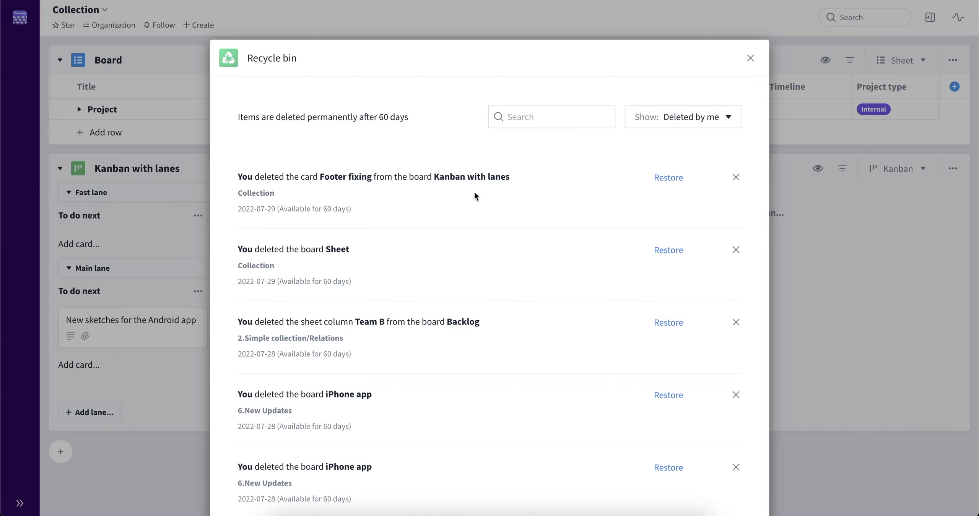
left_click(678, 179)
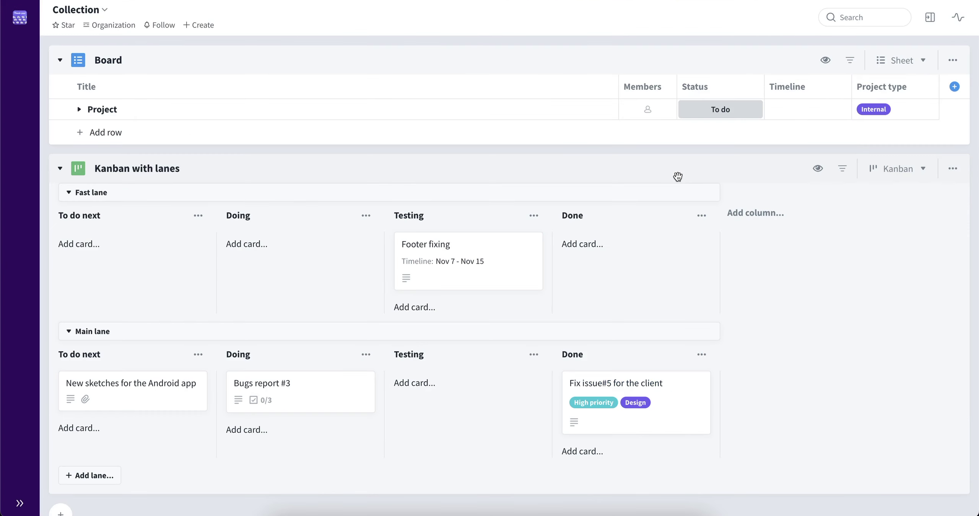